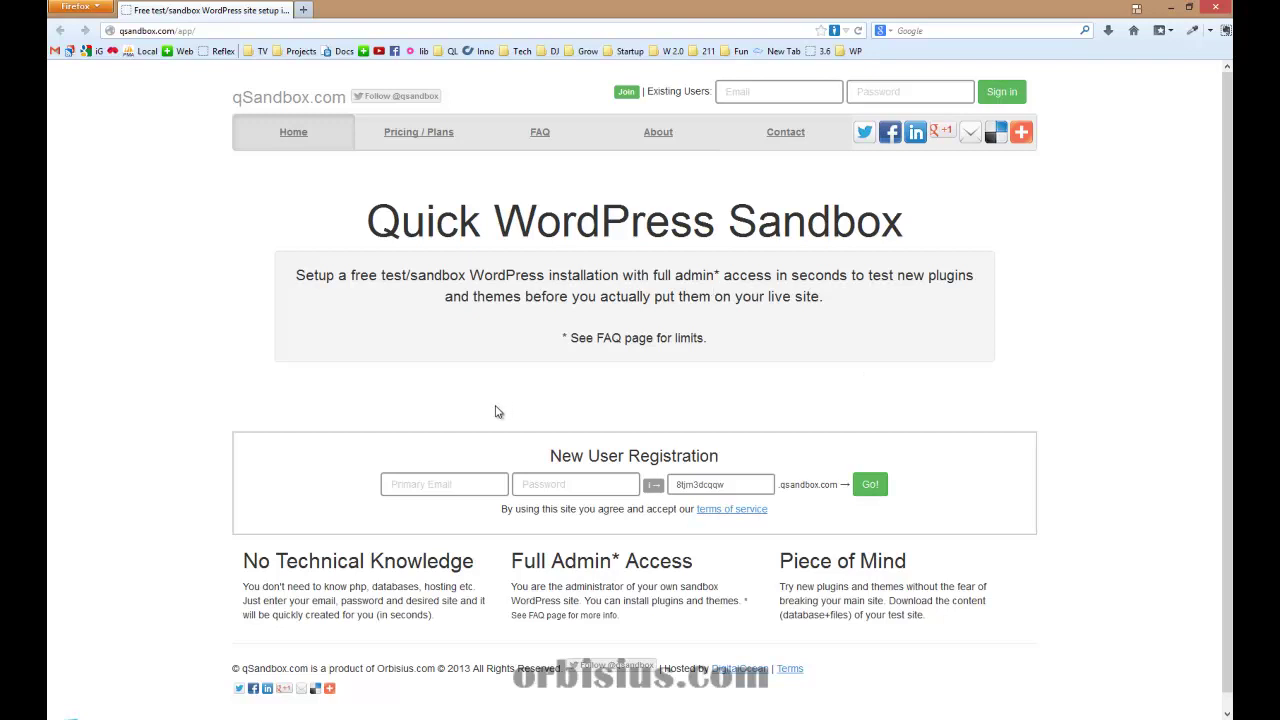
Enter the primary e-mail address for the new qSandbox account
click(466, 482)
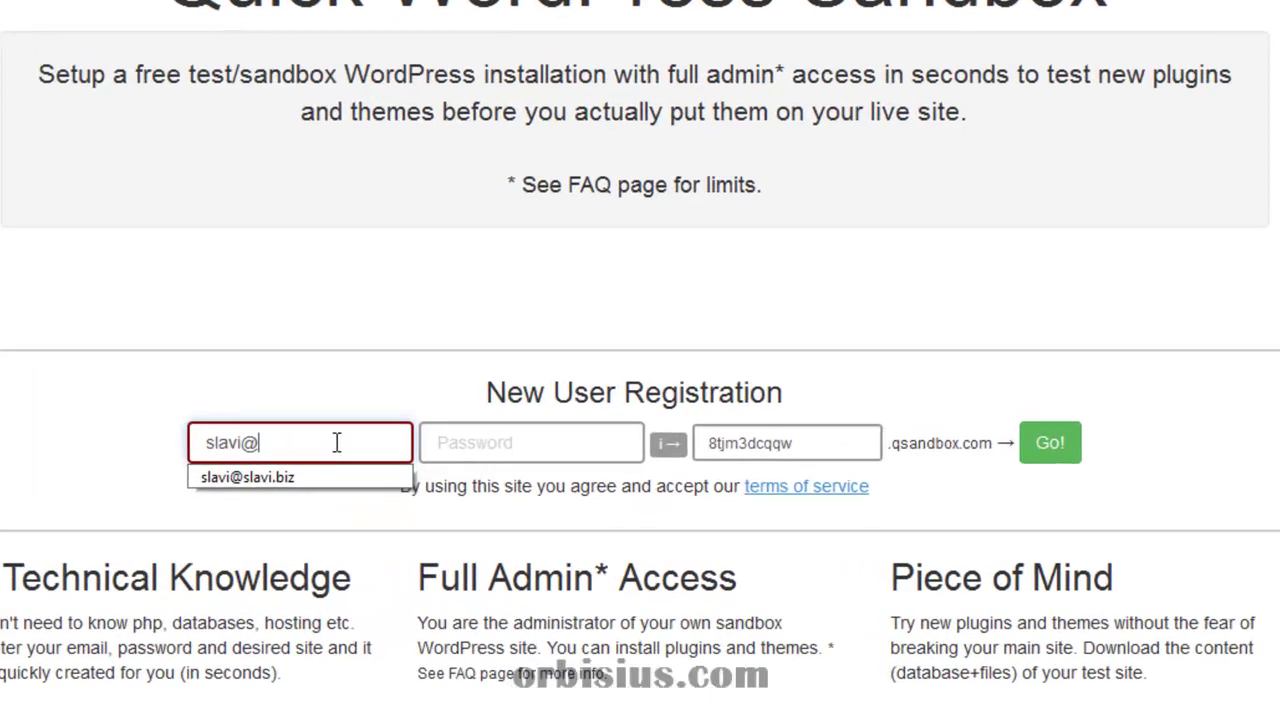
key(Tab)
Replace the suggested site name with 'slavidemo' and create the account and sandbox site
double_click(780, 468)
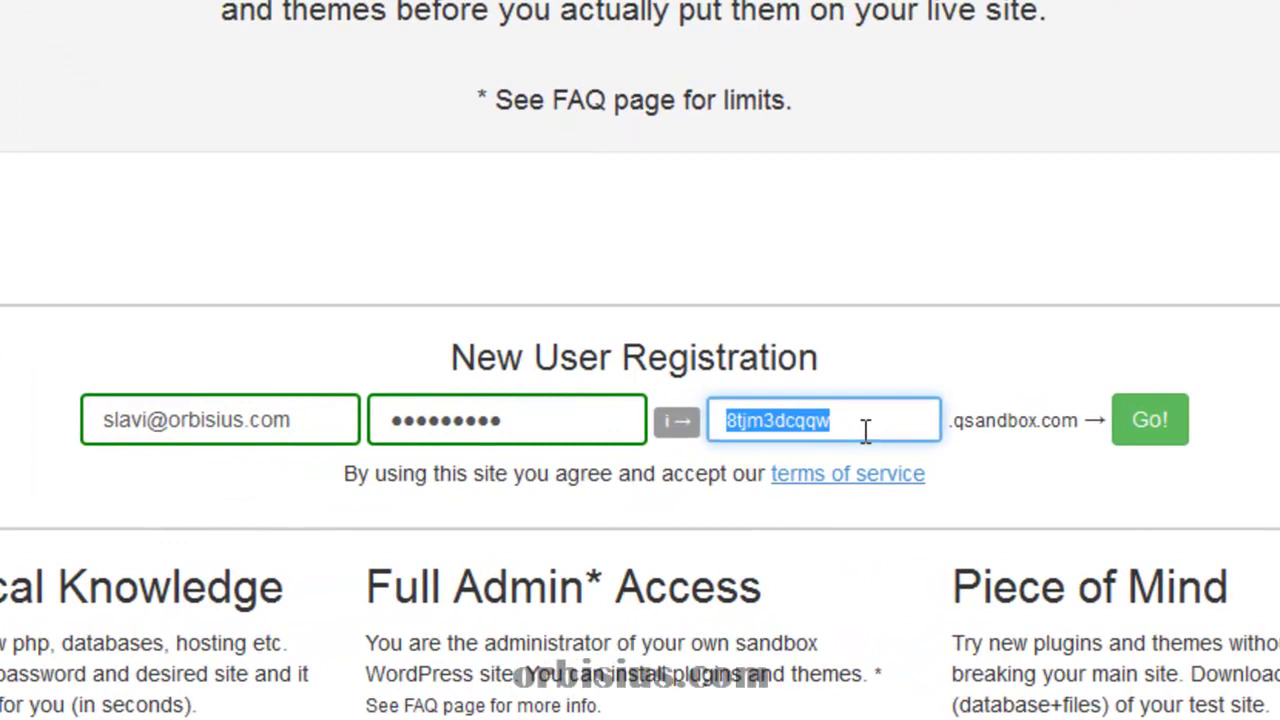
text(slavidemo)
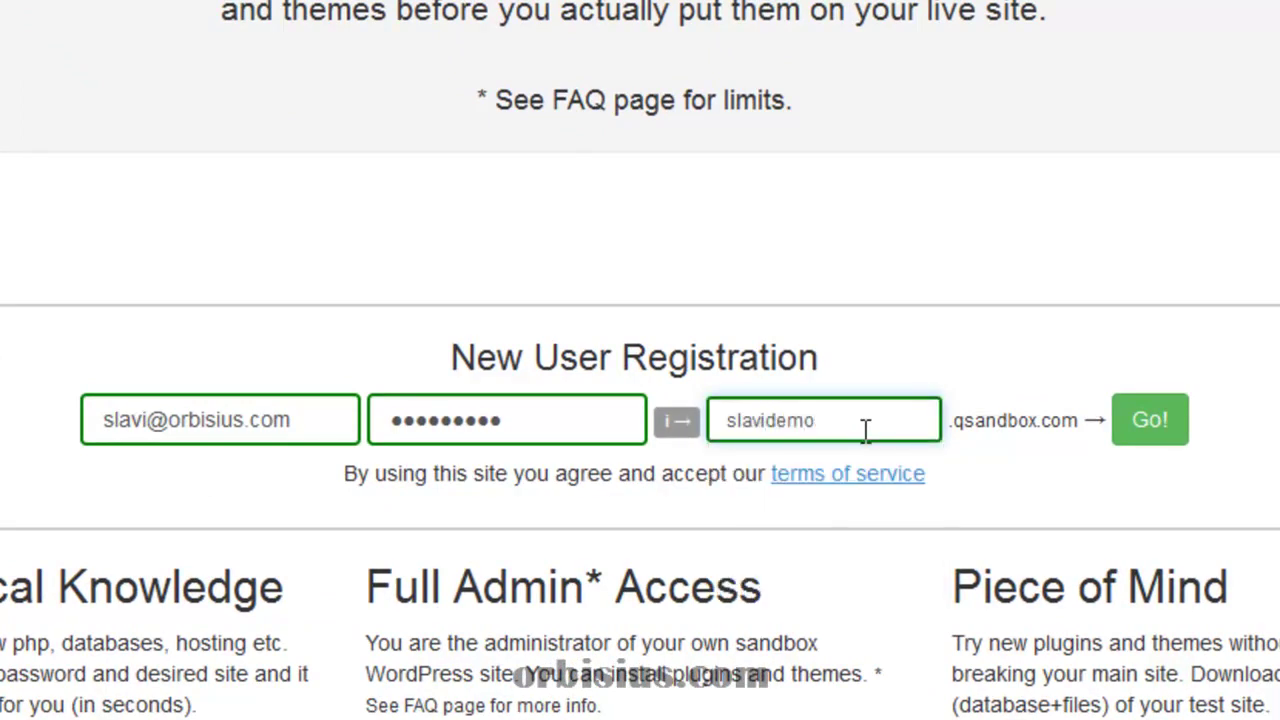
click(768, 421)
text(-)
key(BackSpace)
click(1192, 434)
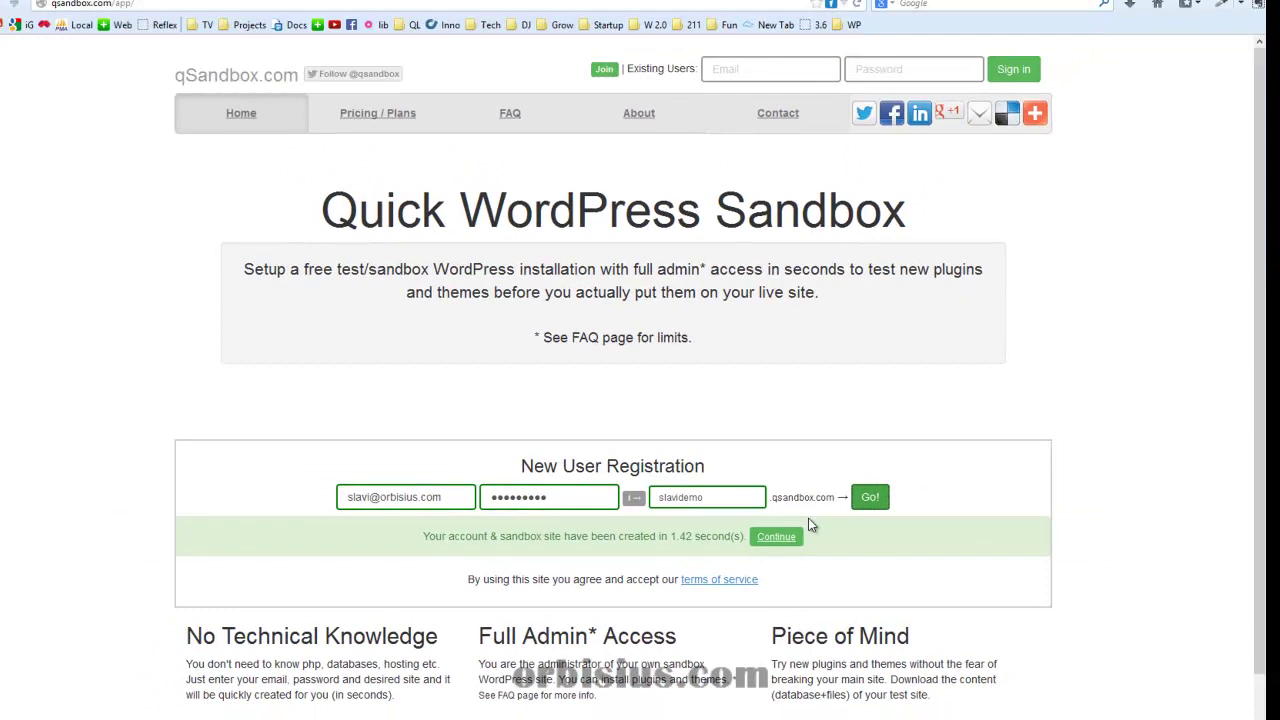
Continue to the new site, view its Sample Page, then reach the WordPress Dashboard and dismiss the toolbar notice
click(769, 540)
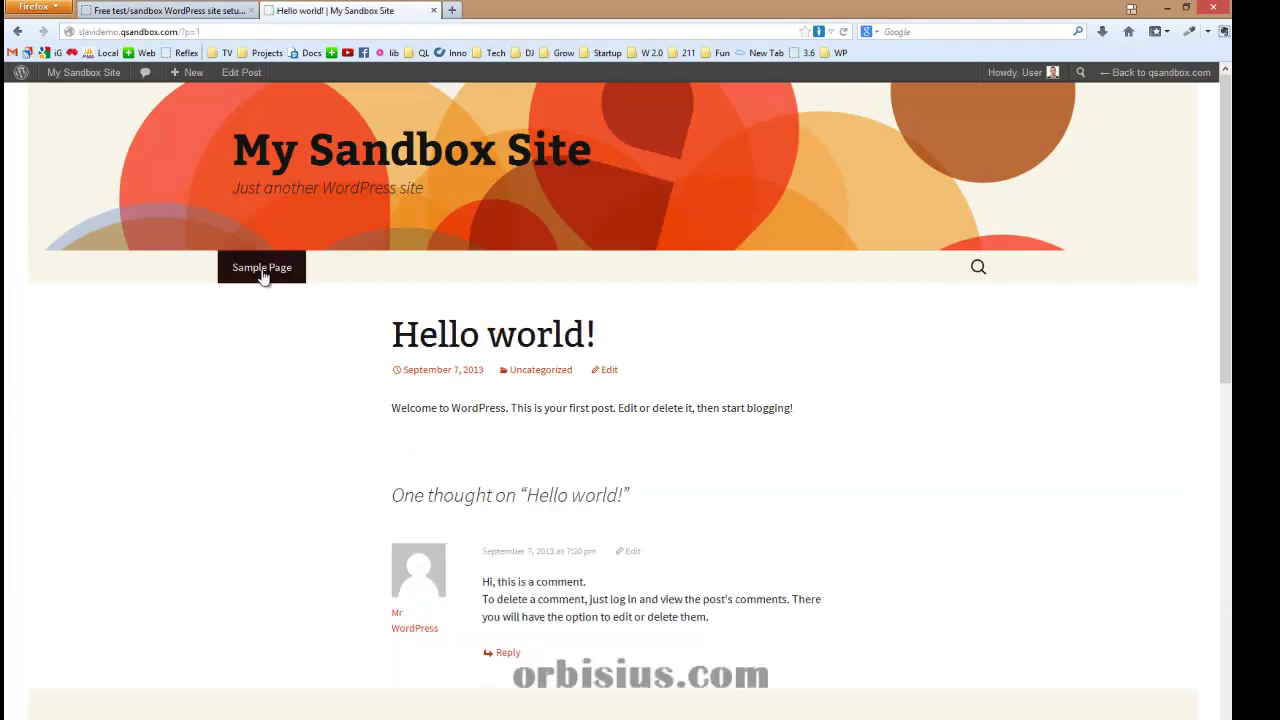
click(263, 270)
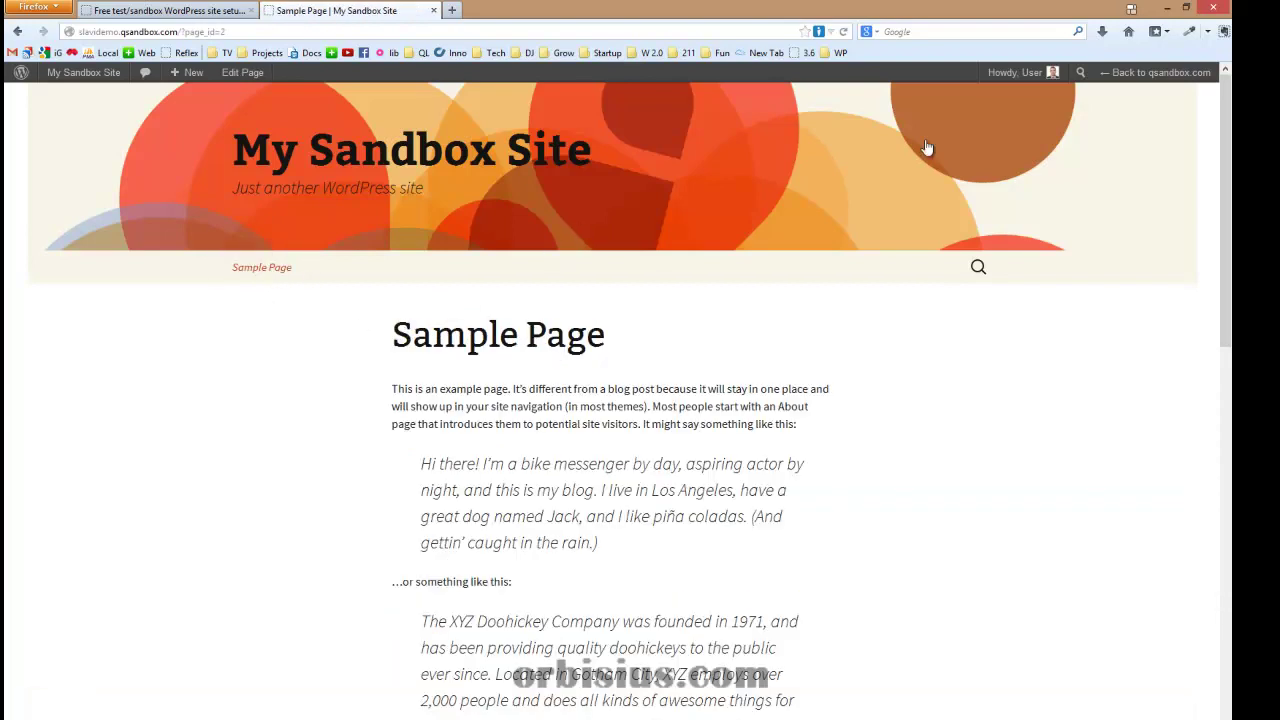
mouse_move(80, 76)
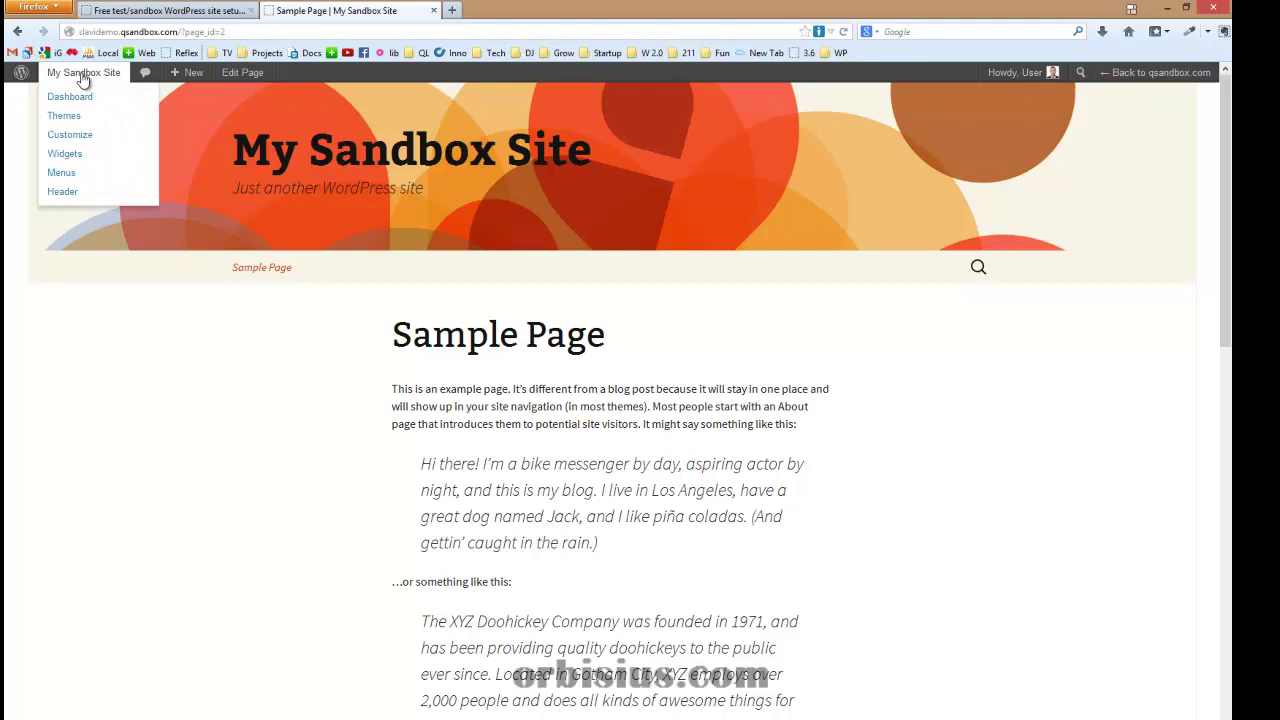
click(75, 100)
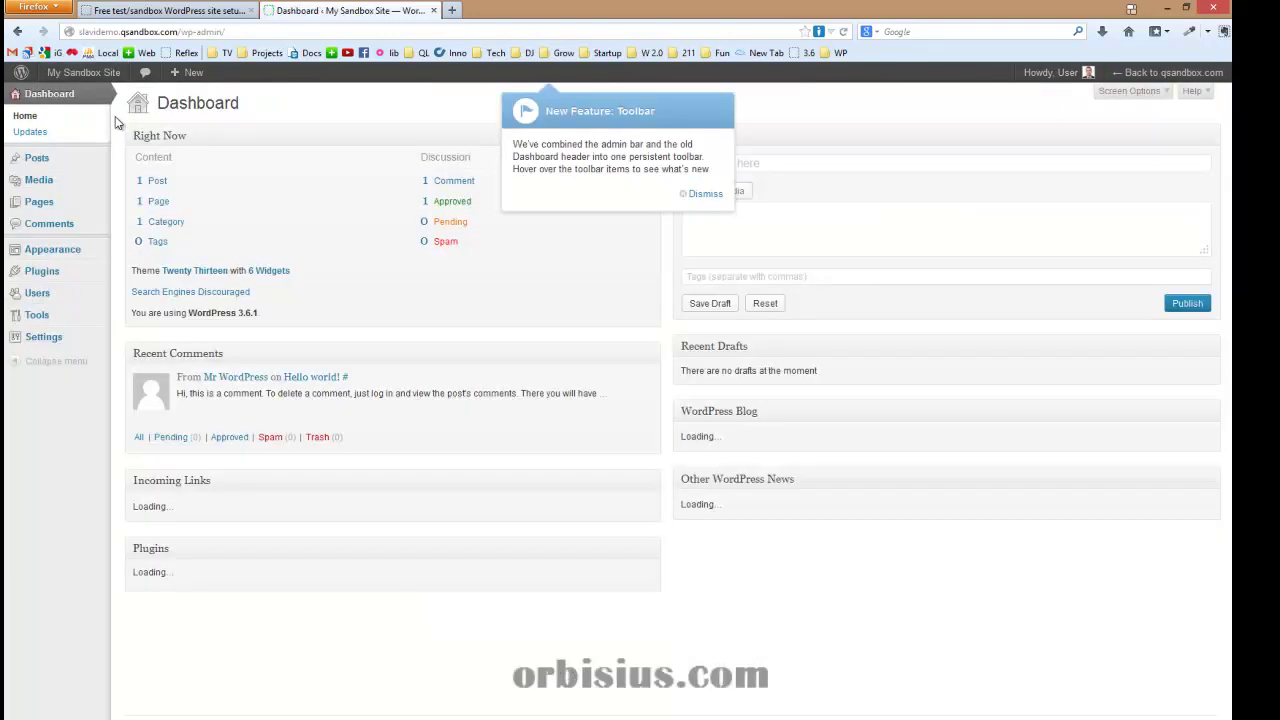
click(704, 194)
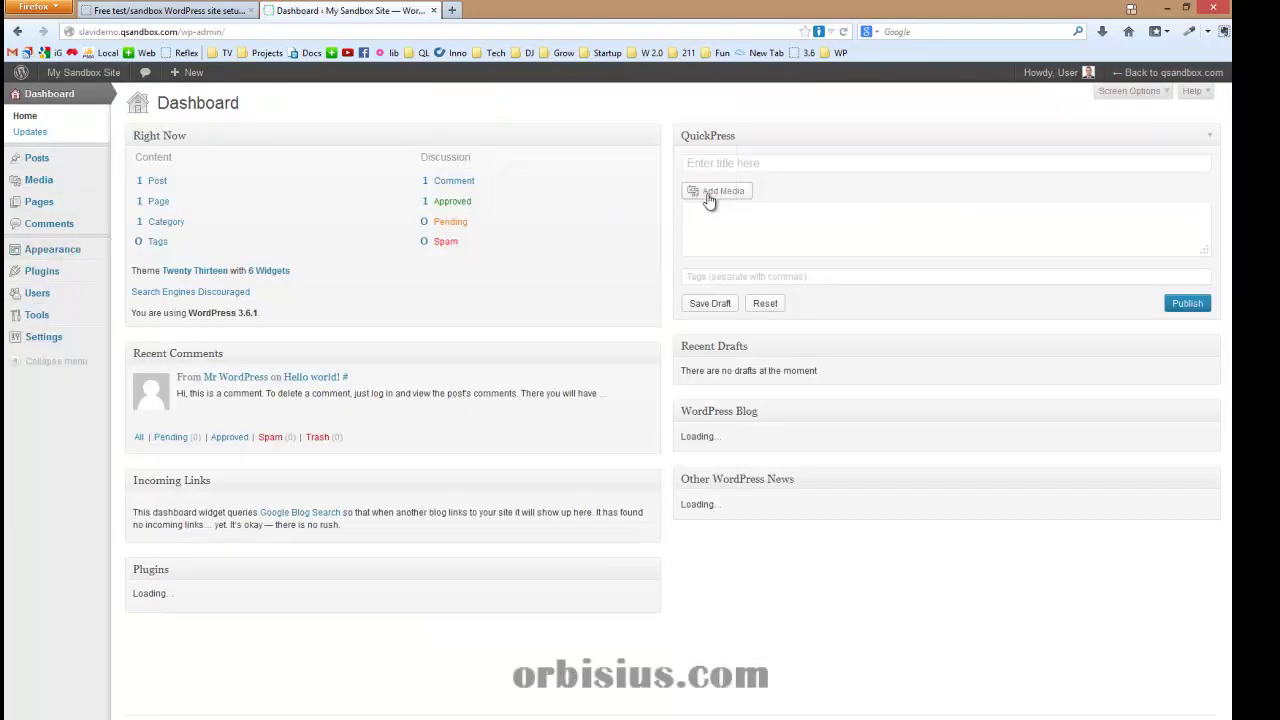
Search the plugin directory for 'contact form 7' from Plugins > Add New
click(44, 271)
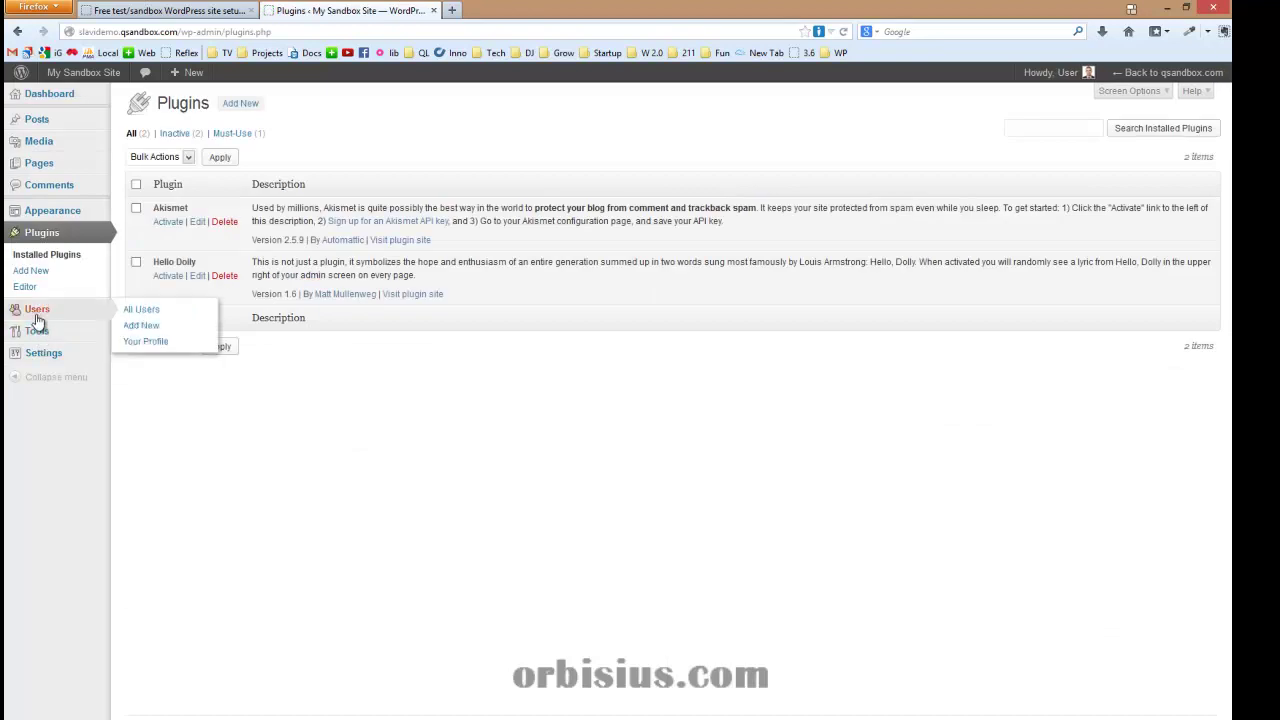
click(45, 274)
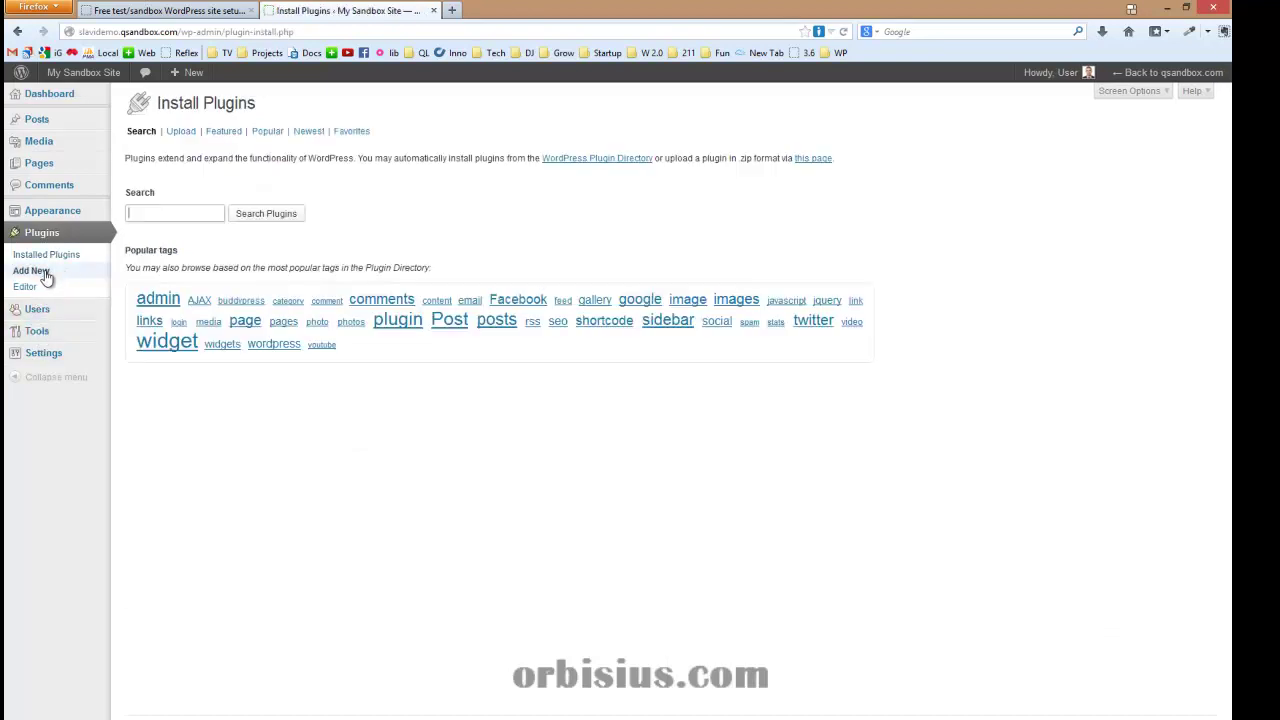
text(contact form 7)
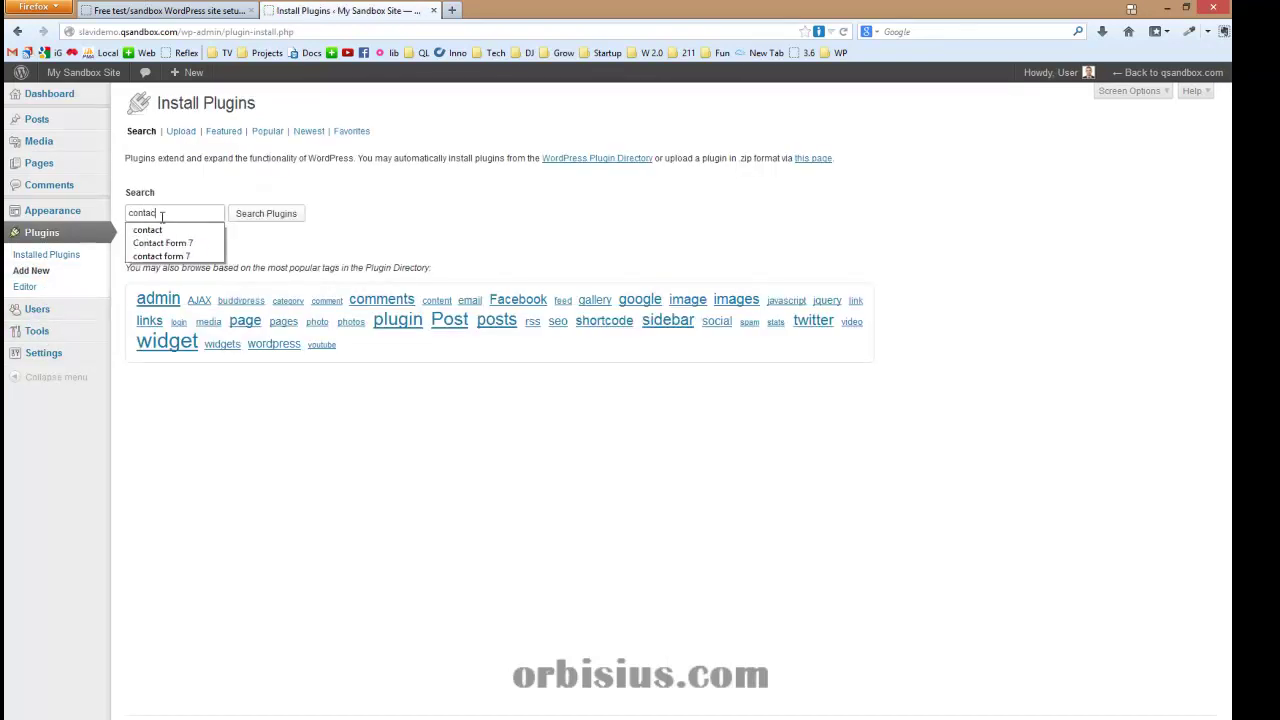
key(Return)
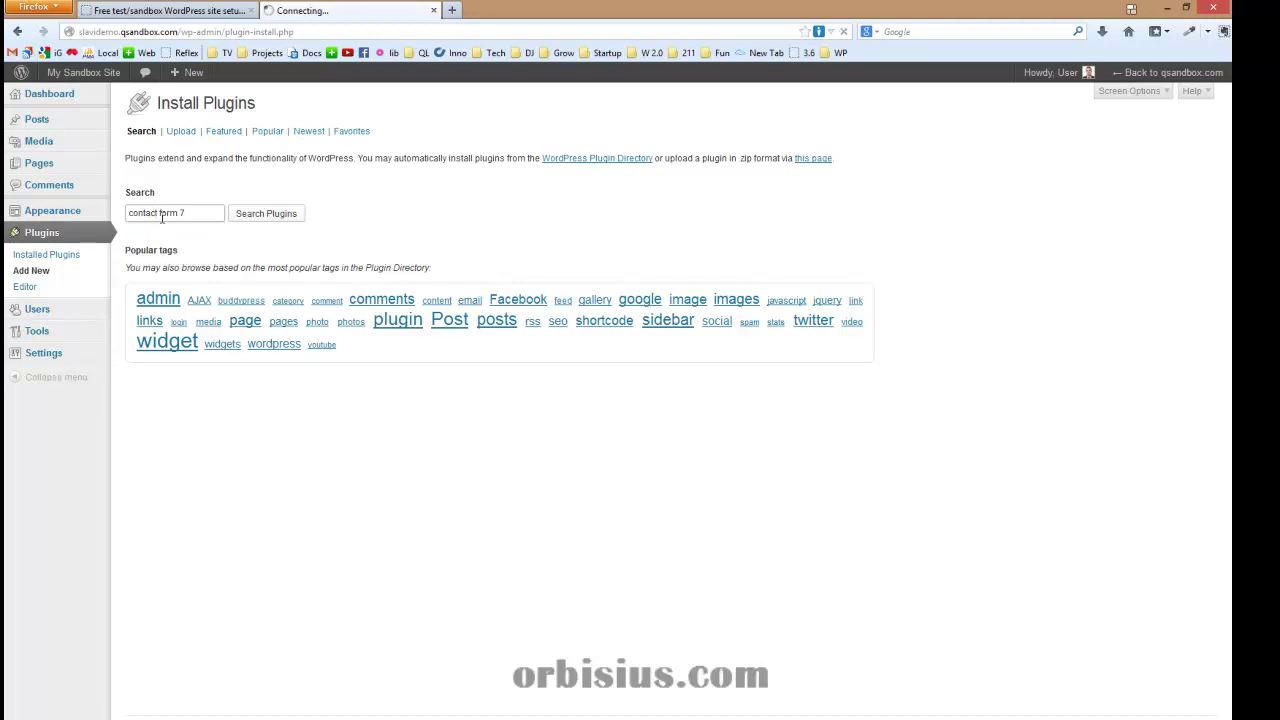
Install and activate Contact Form 7, then return to qSandbox.com
click(187, 229)
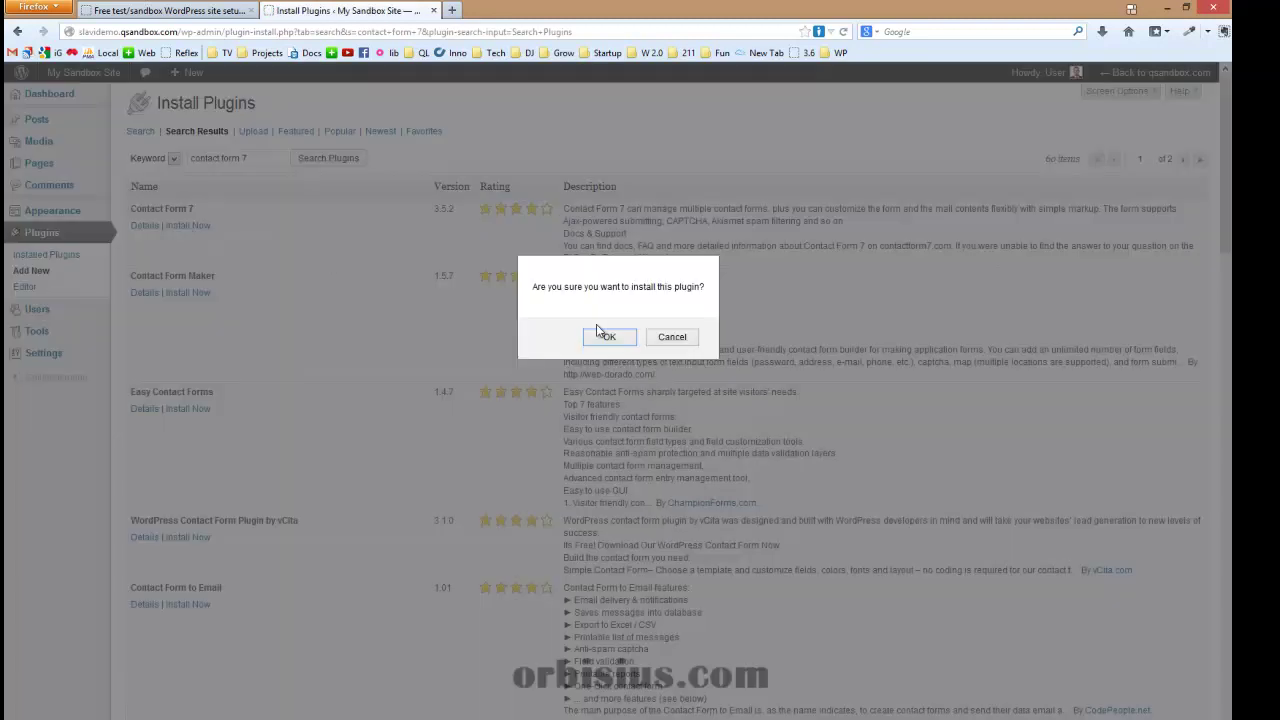
click(601, 331)
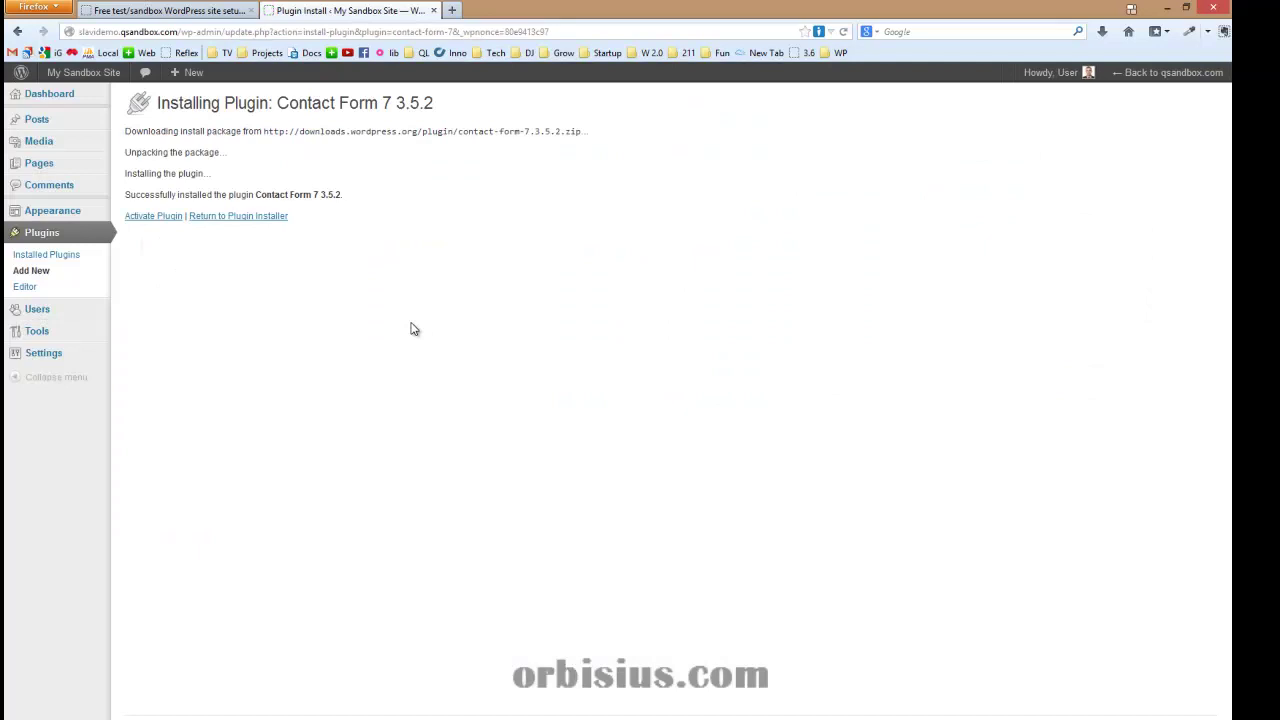
click(157, 218)
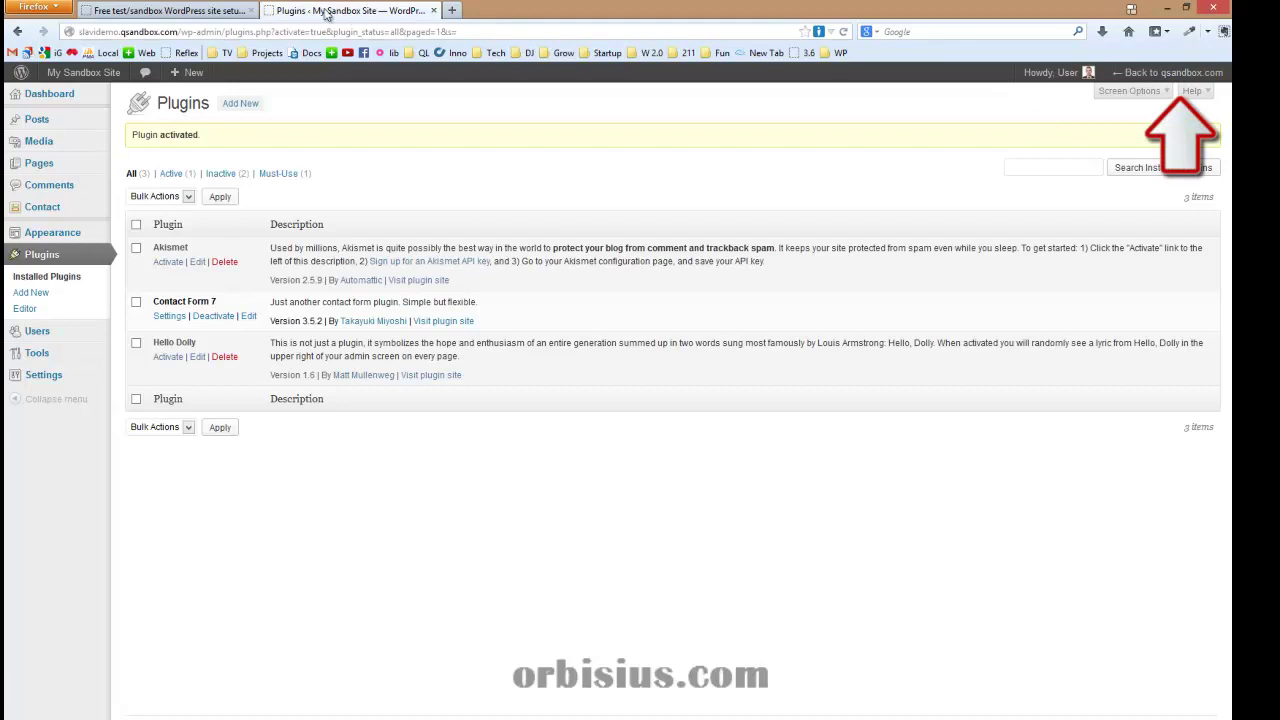
click(1125, 76)
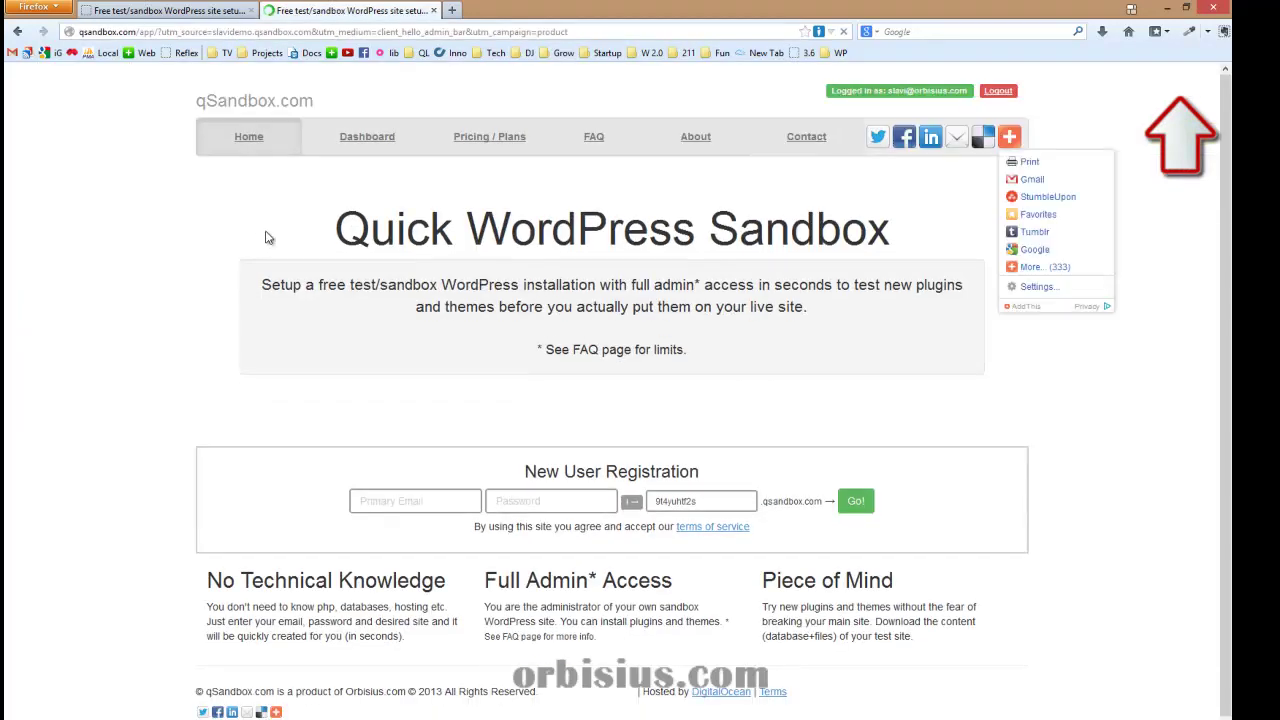
On the qSandbox Dashboard, build a download archive of slavidemo.qsandbox.com, then cancel saving the zip
click(368, 140)
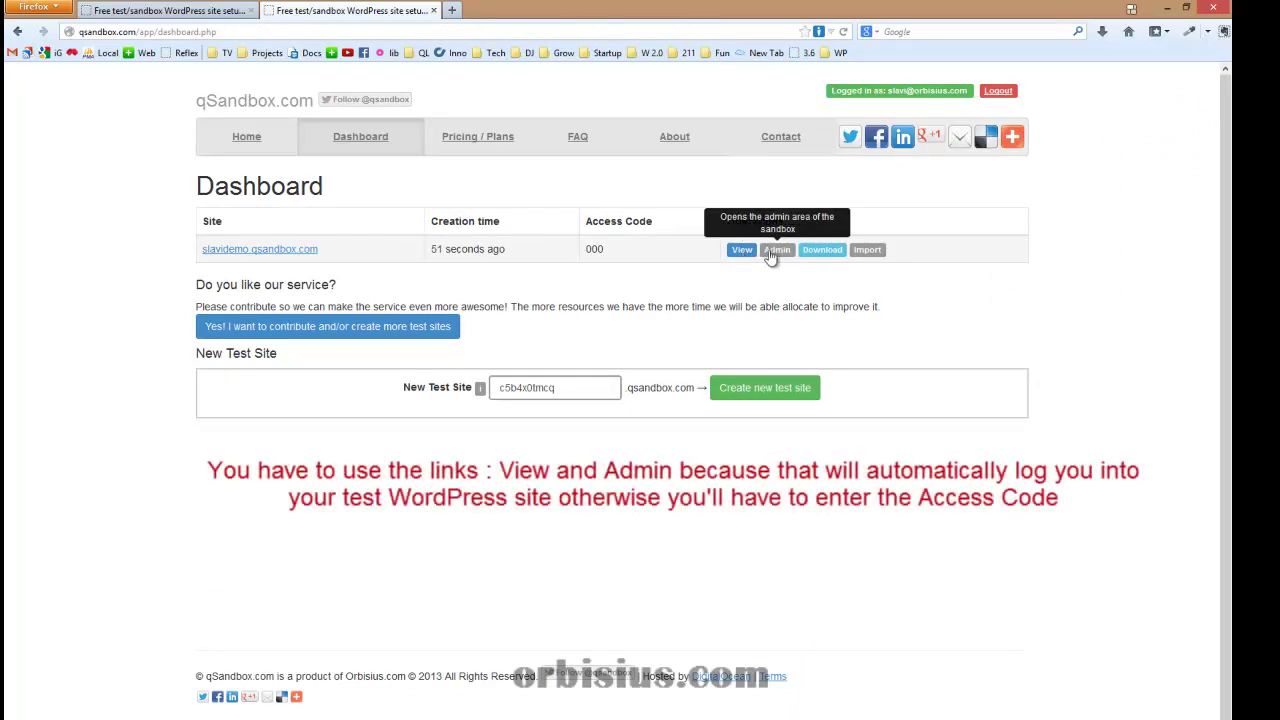
click(822, 252)
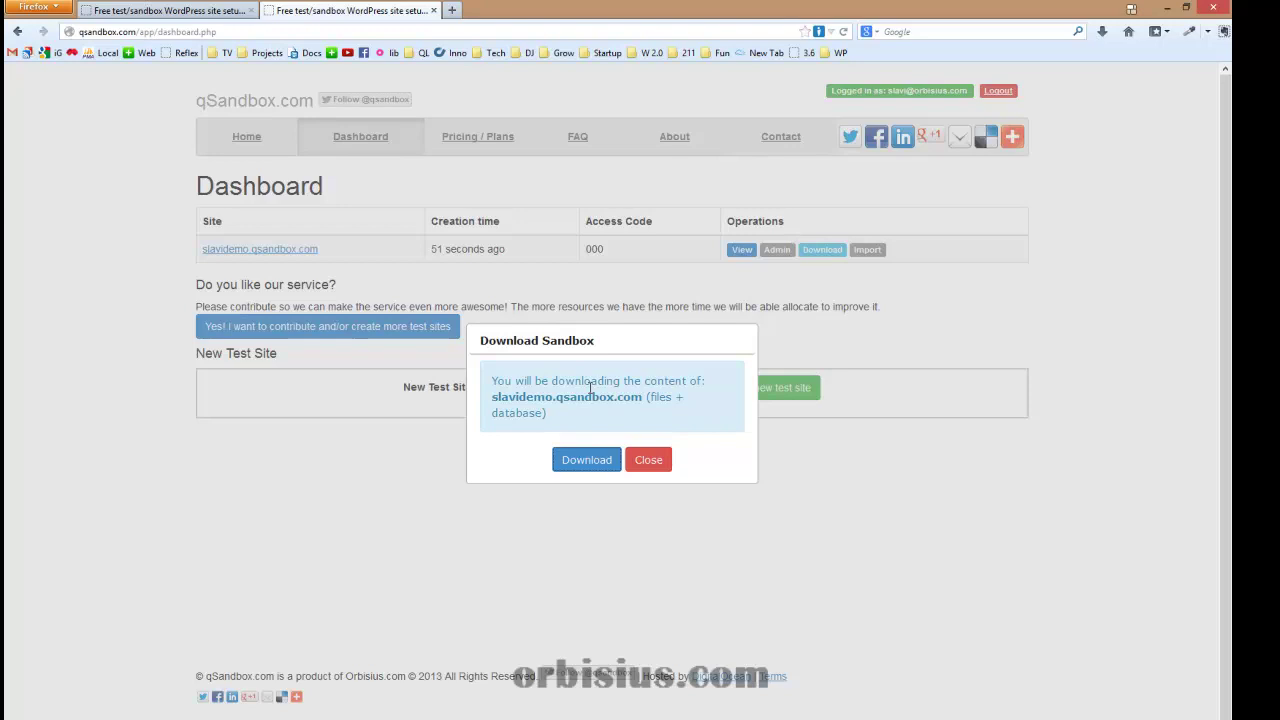
click(583, 464)
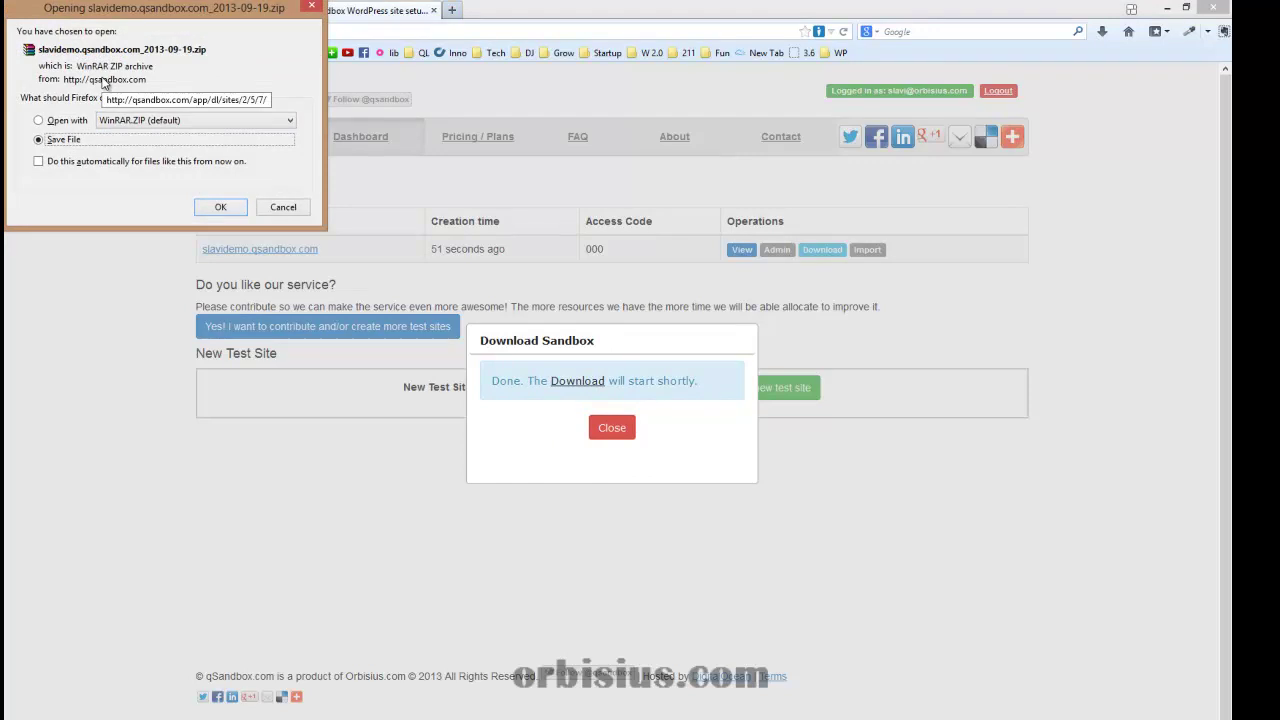
click(285, 207)
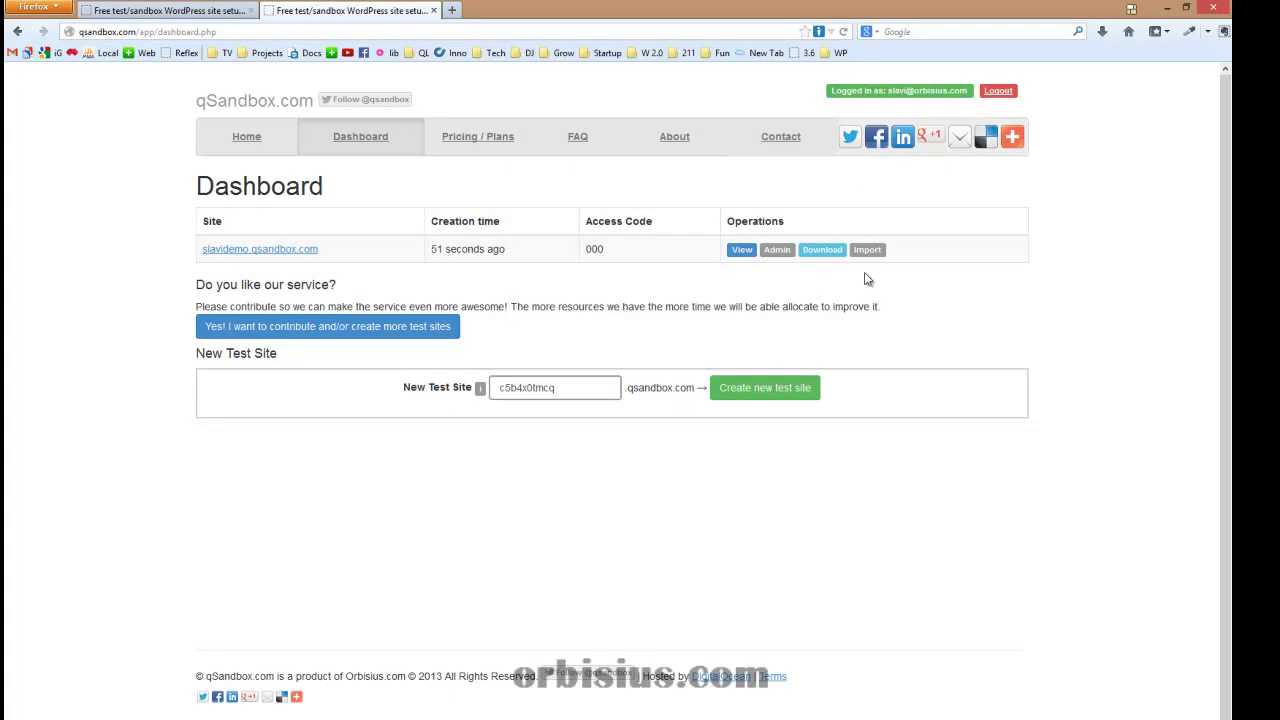
click(867, 251)
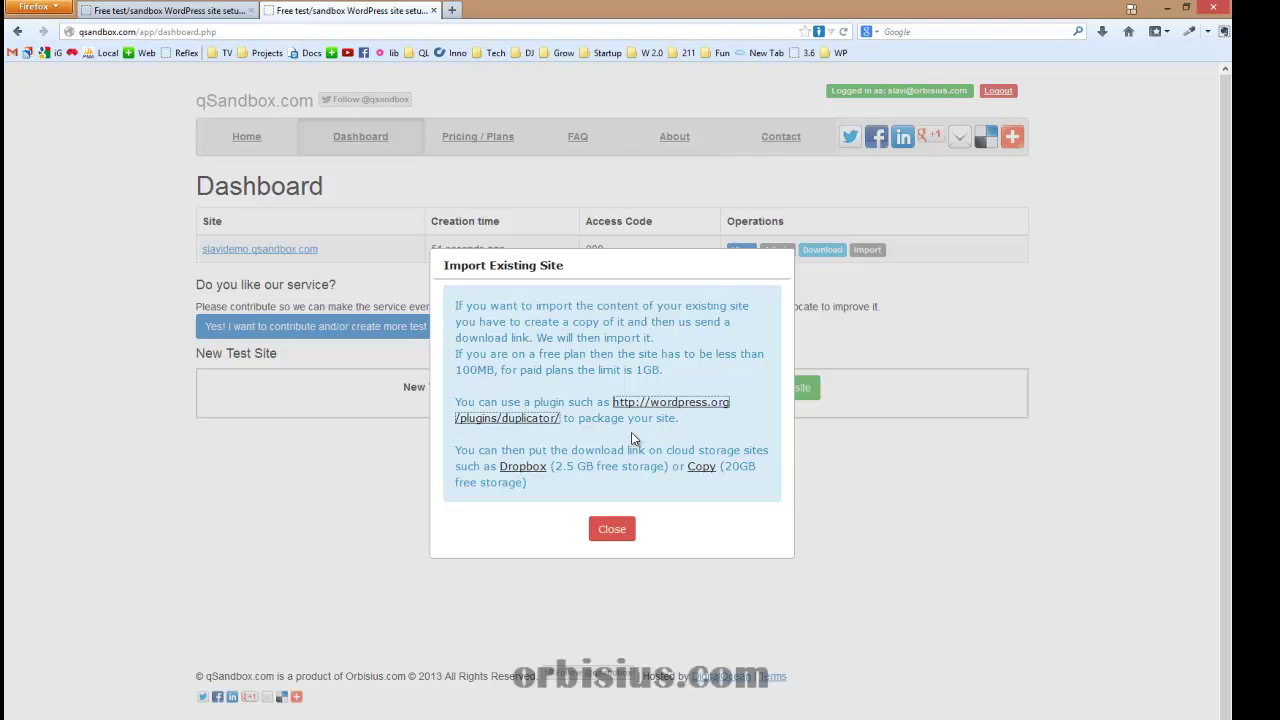
click(632, 528)
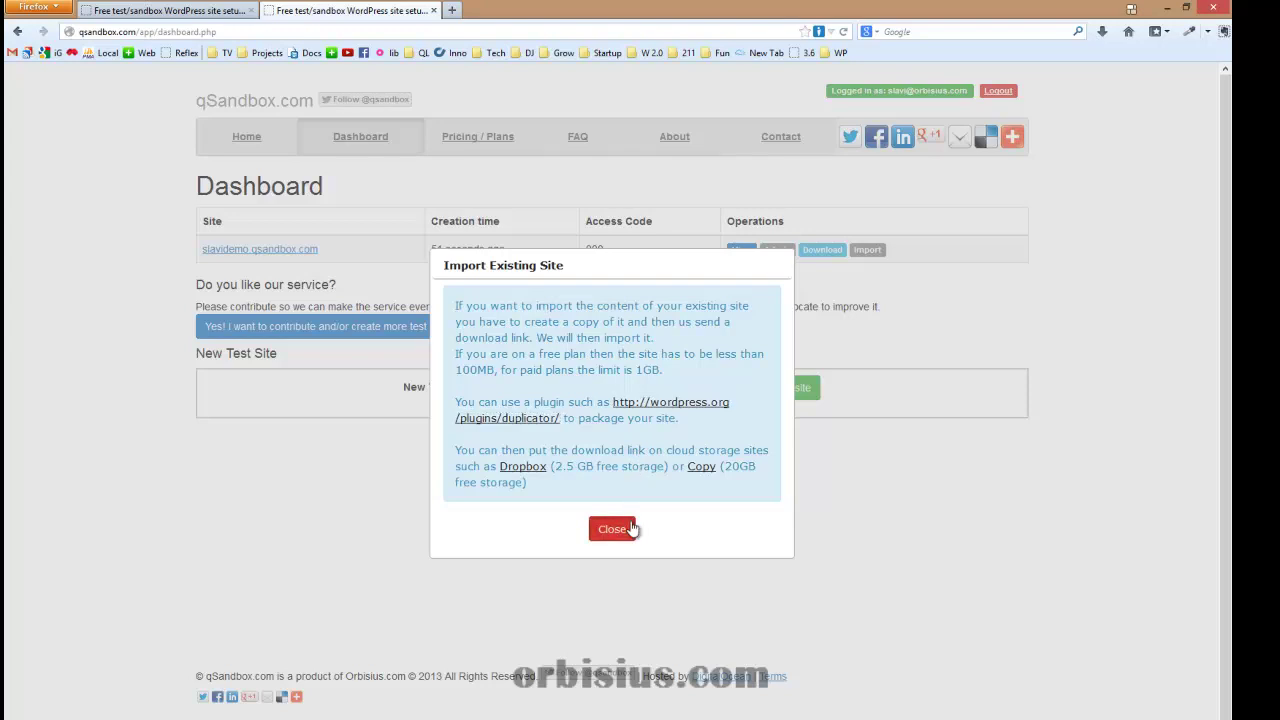
click(632, 528)
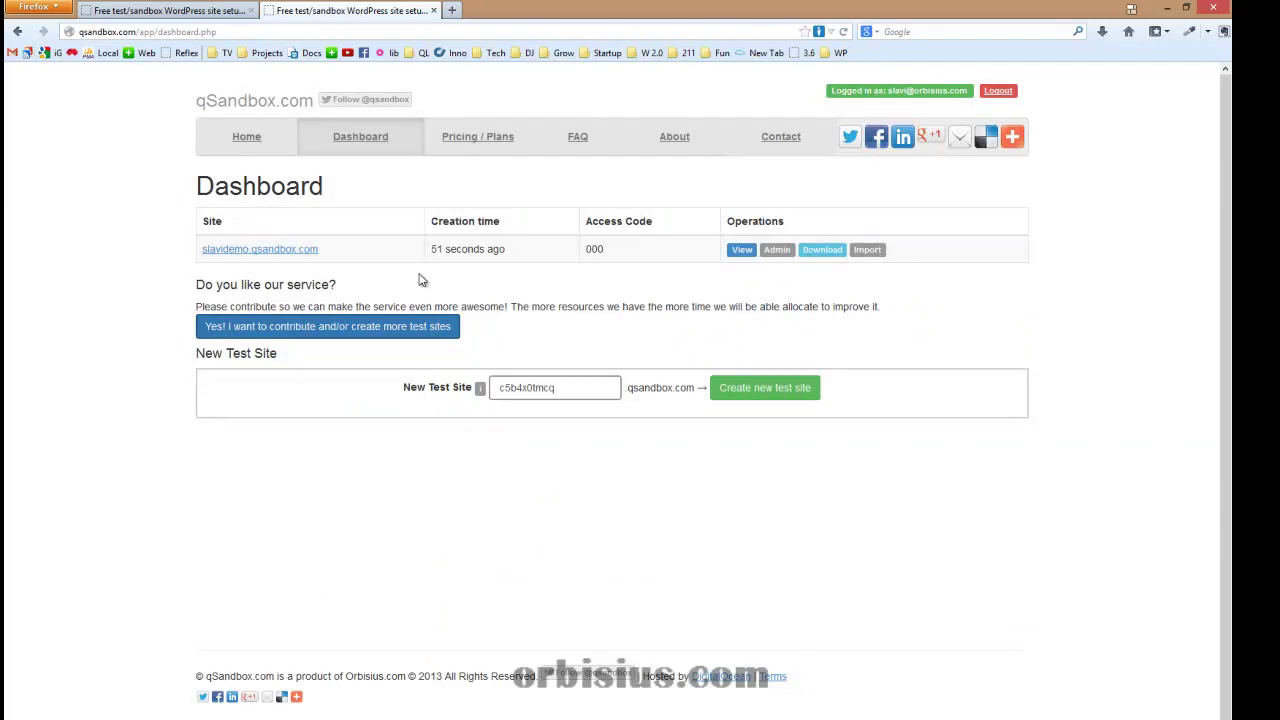
click(333, 329)
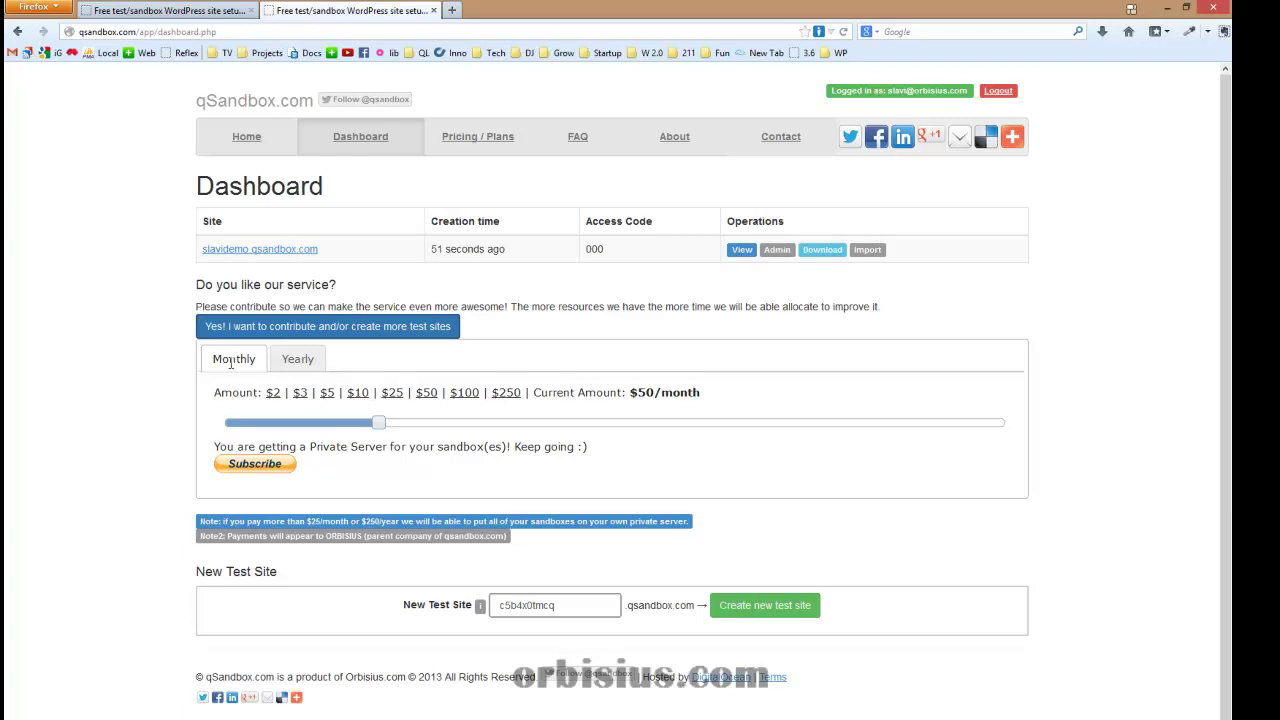
click(393, 394)
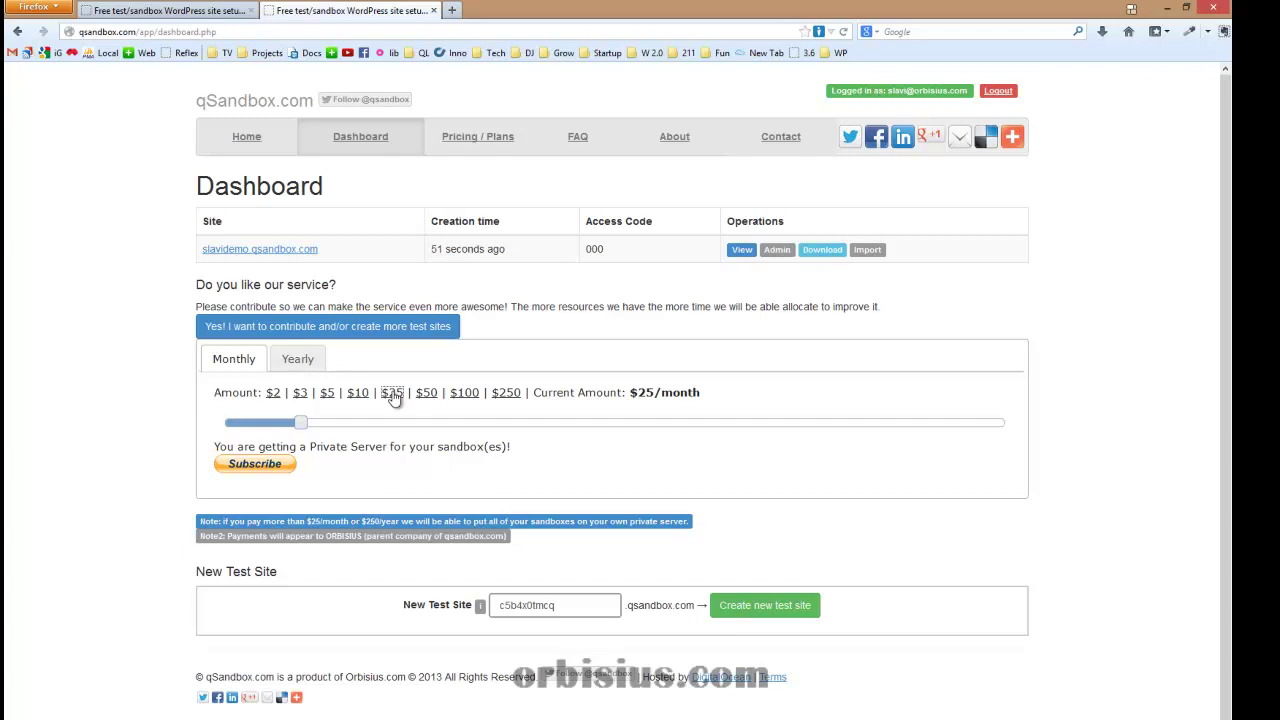
click(380, 330)
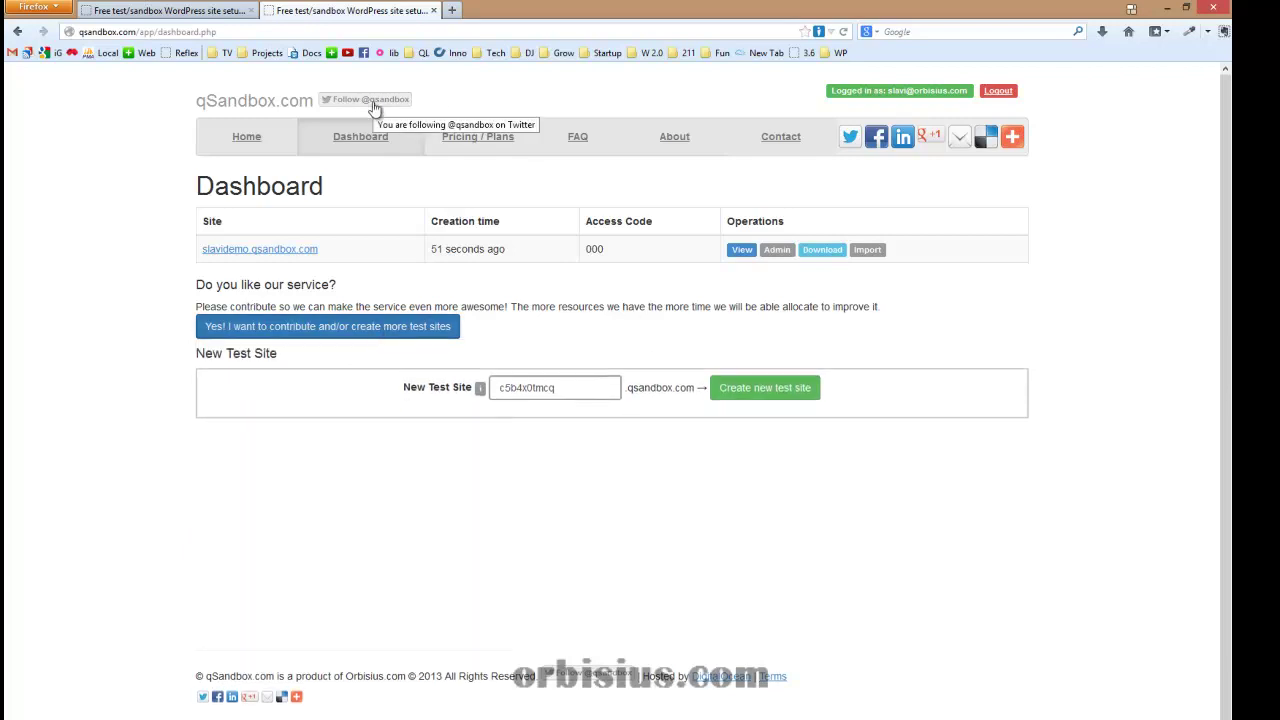
Open the Contact page from the qSandbox.com top navigation
click(777, 140)
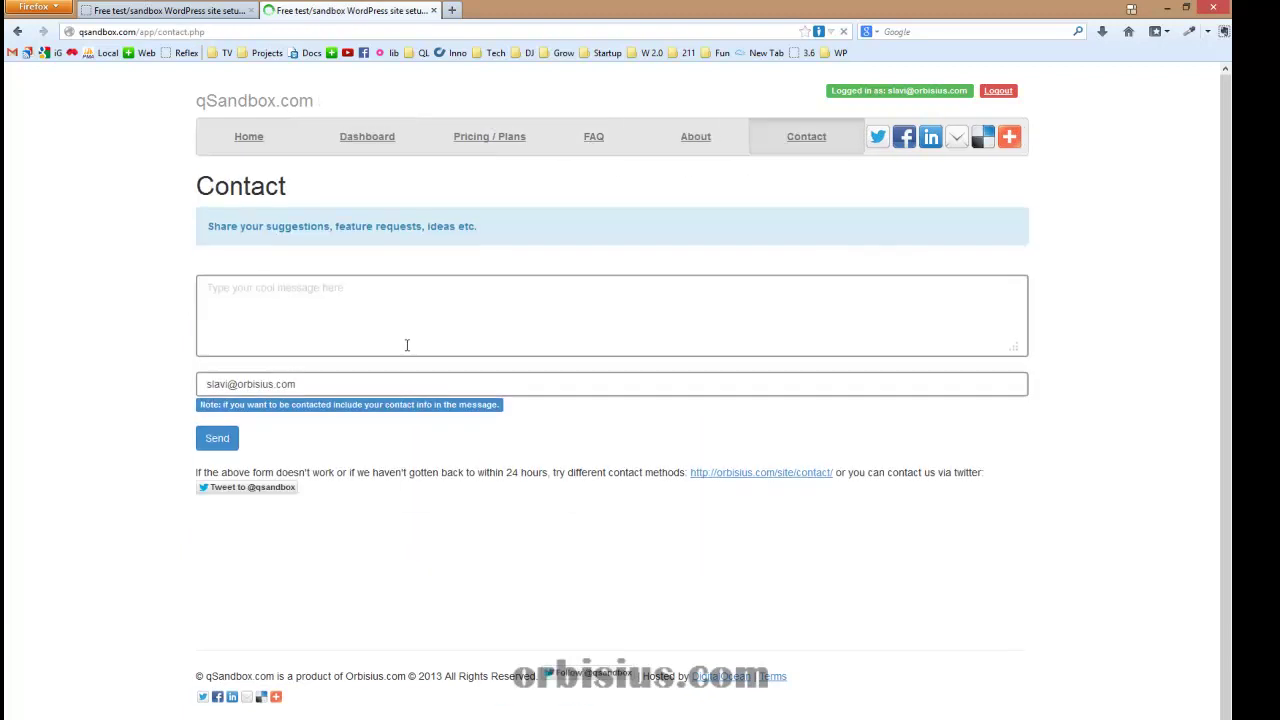